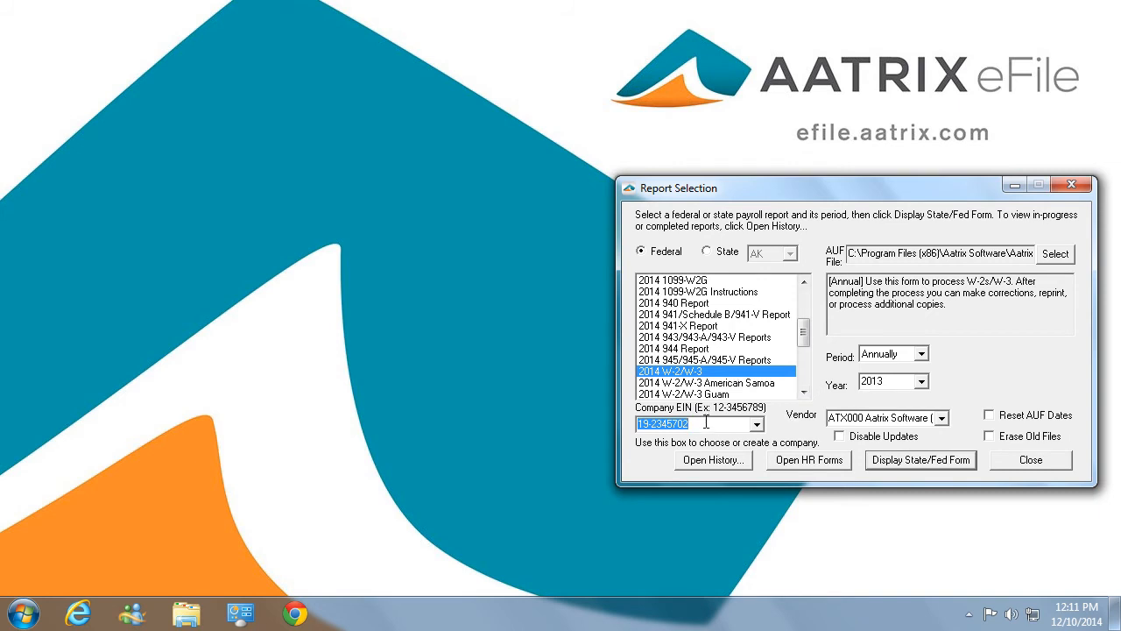
- Start actual processing of the 2014 W-2/W-3 report, accepting the company FEIN, the company information and the own-company filer type
click(921, 464)
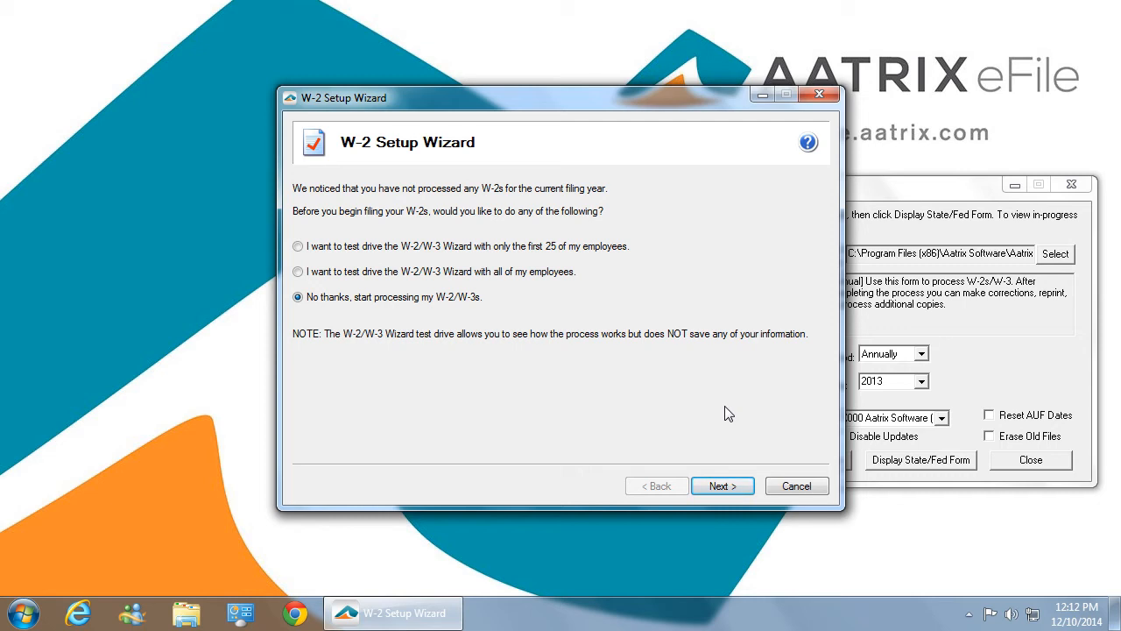
click(722, 487)
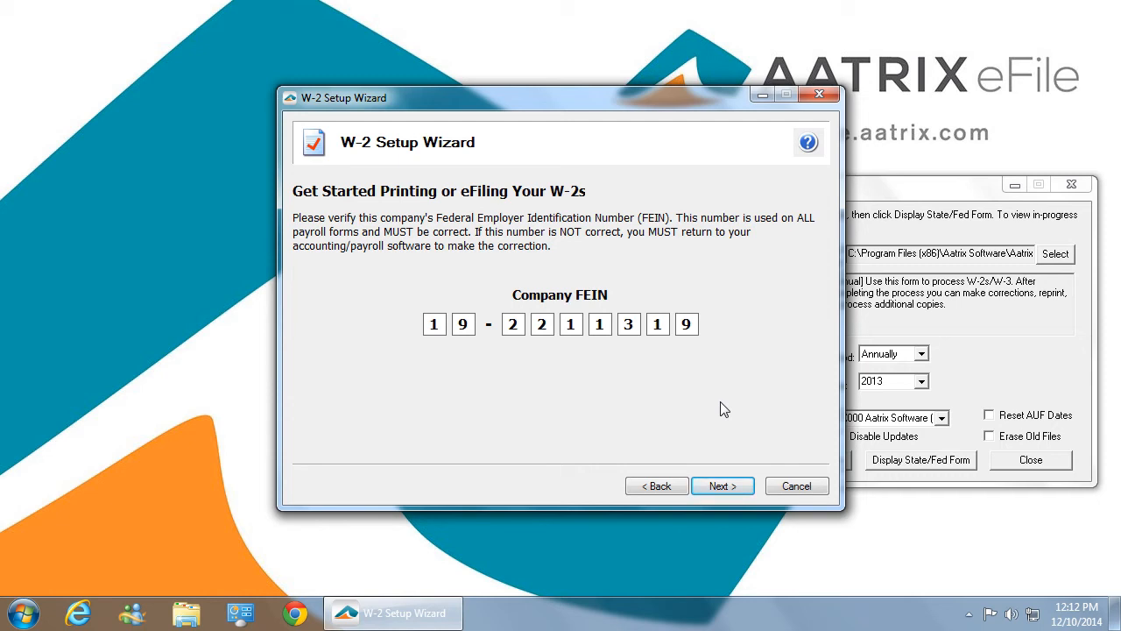
click(734, 488)
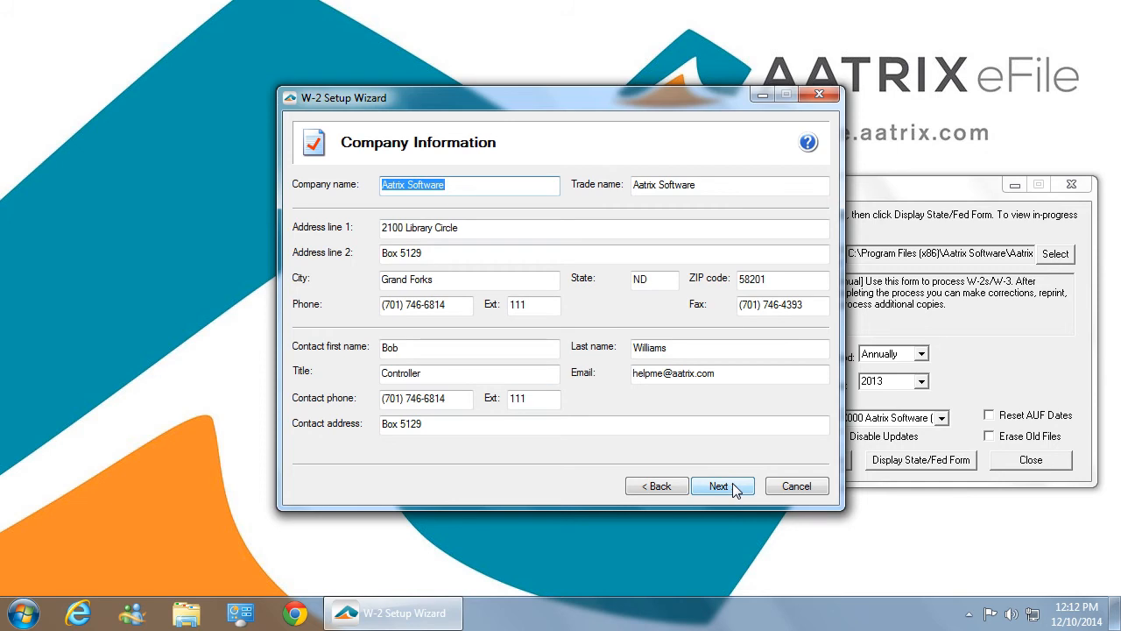
click(734, 489)
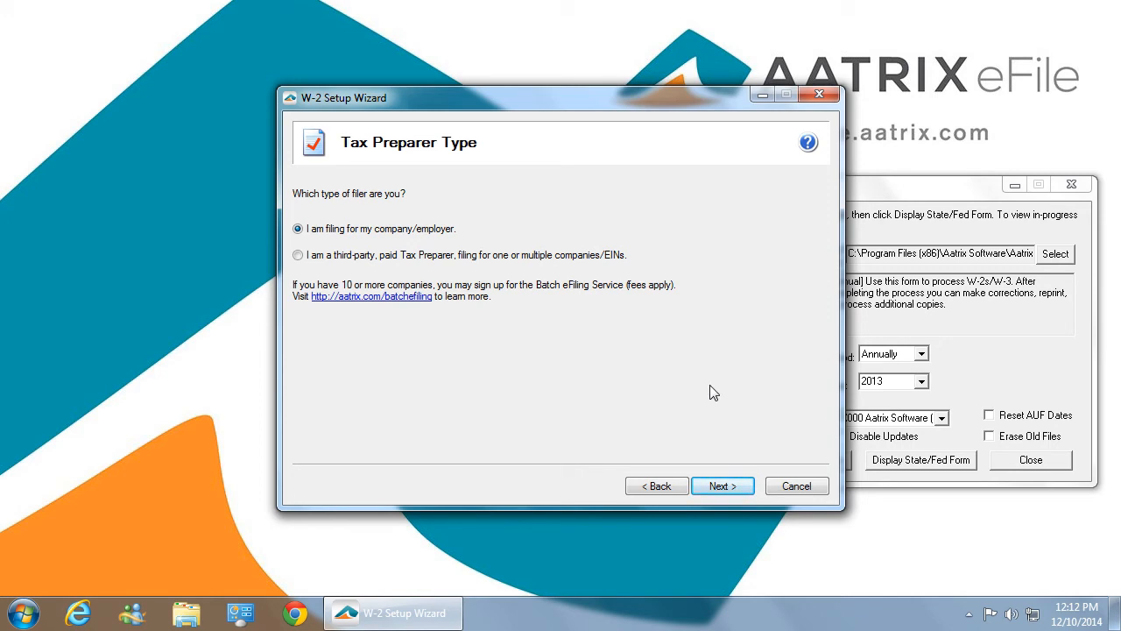
click(721, 487)
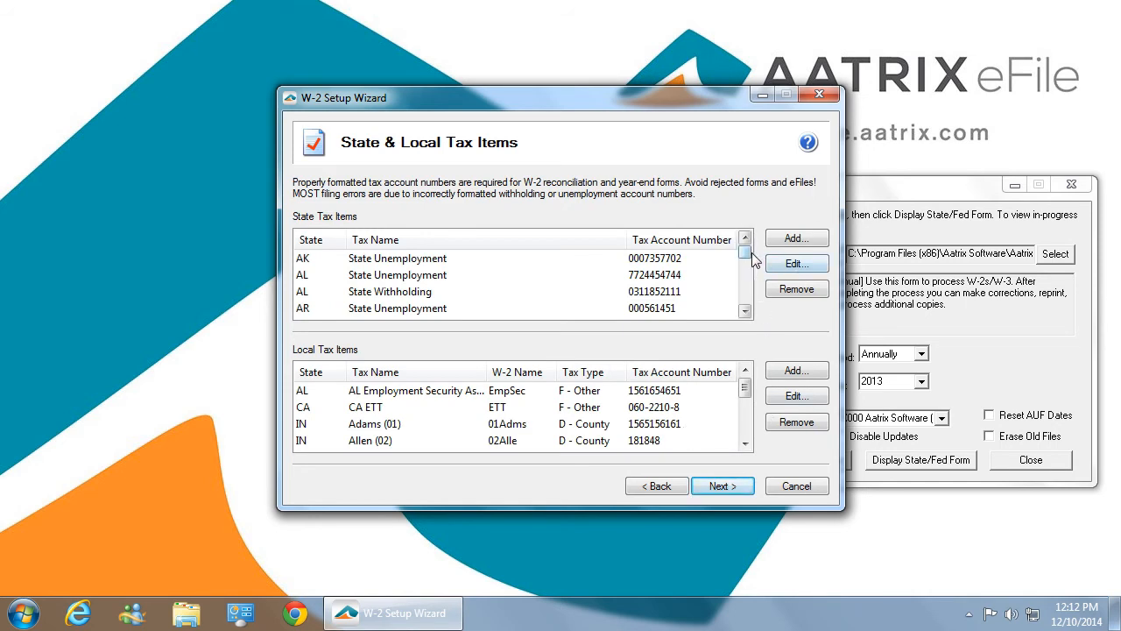
- Review the state and local tax items with their account numbers and accept them as listed
mouse_move(748, 253)
mouse_down()
mouse_move(746, 307)
mouse_move(746, 254)
mouse_up()
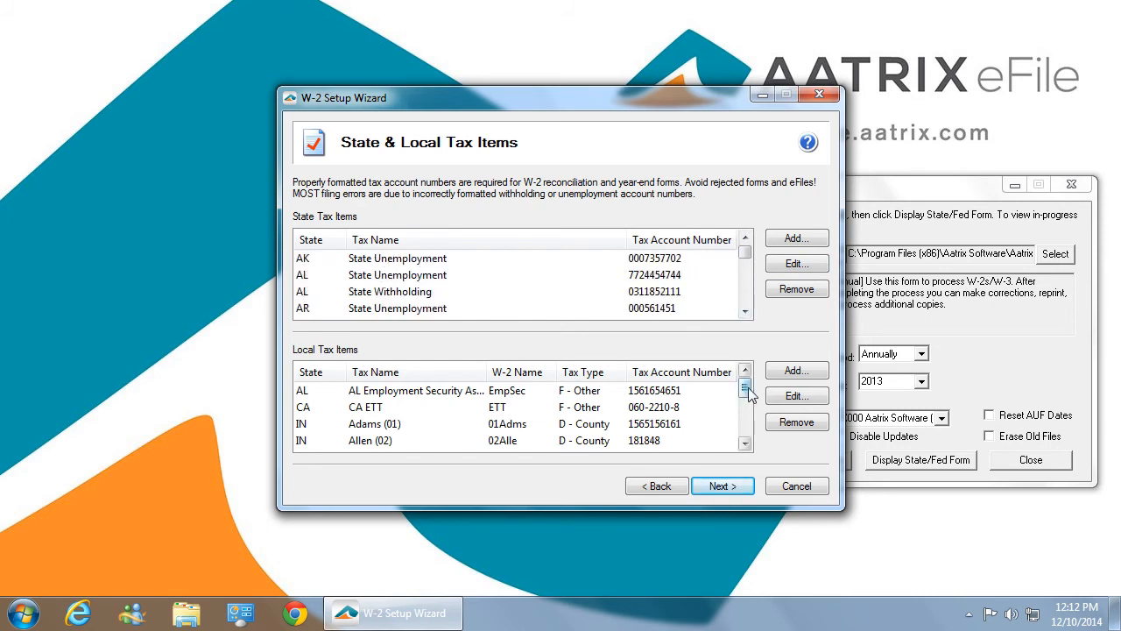
mouse_move(744, 391)
mouse_down()
mouse_move(739, 440)
mouse_move(744, 385)
mouse_up()
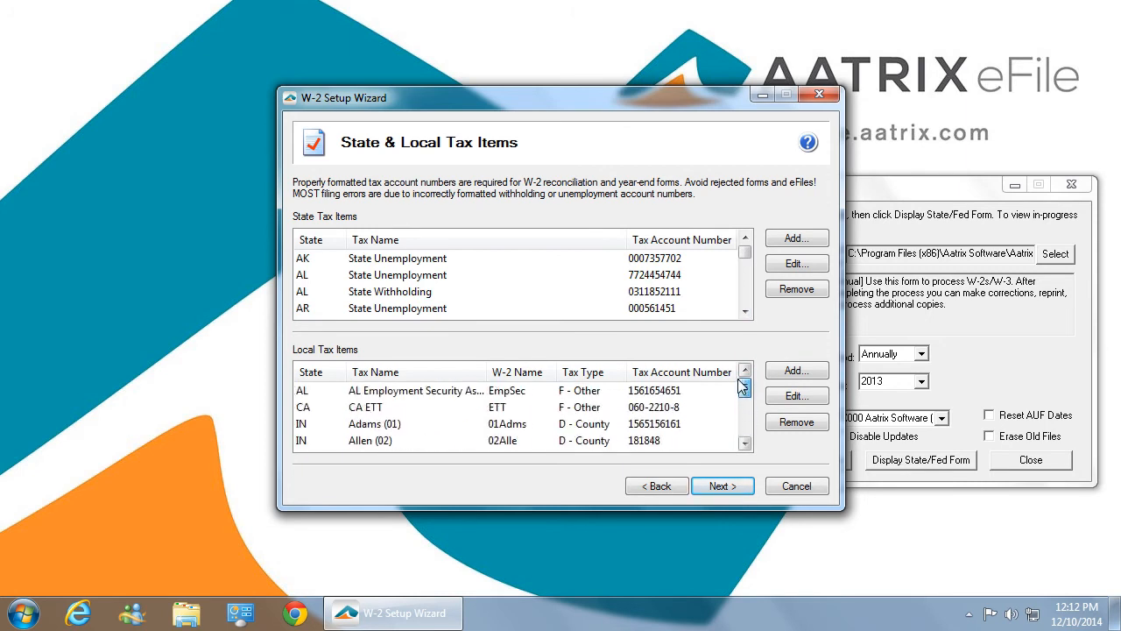
click(721, 487)
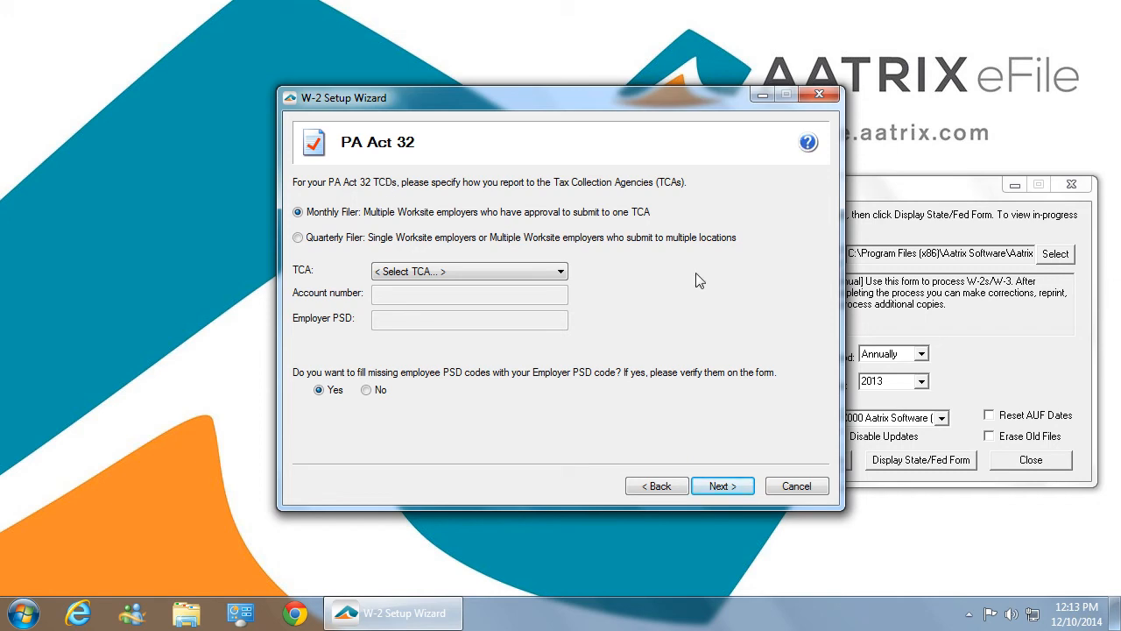
- For PA Act 32 reporting as a monthly filer, choose York Adams Tax Bureau as the TCA and continue the setup
click(561, 273)
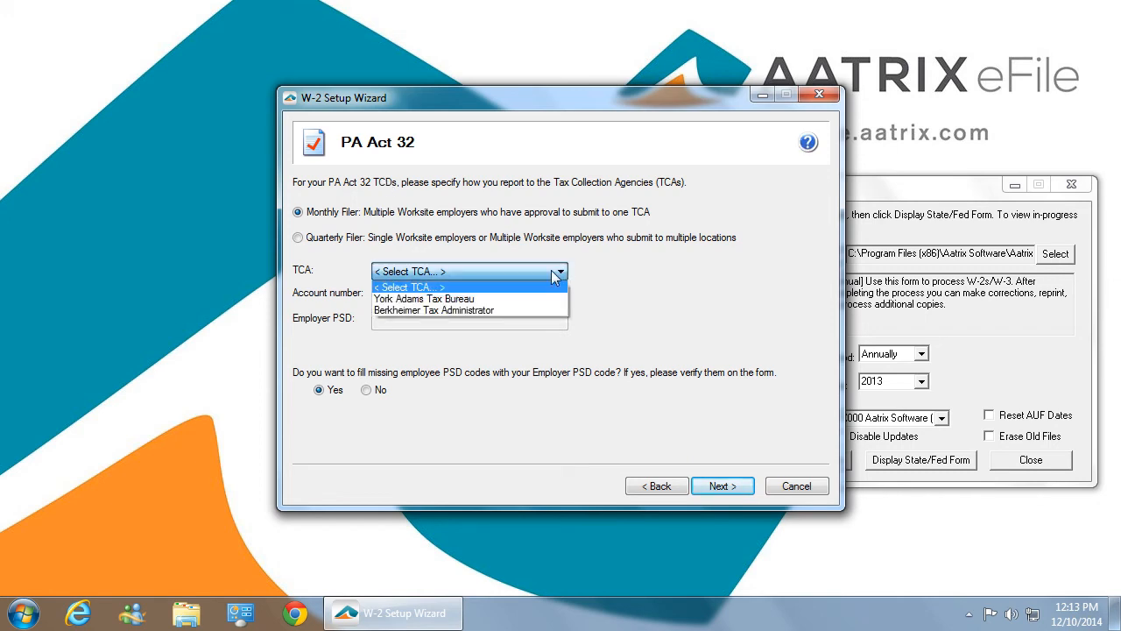
click(477, 301)
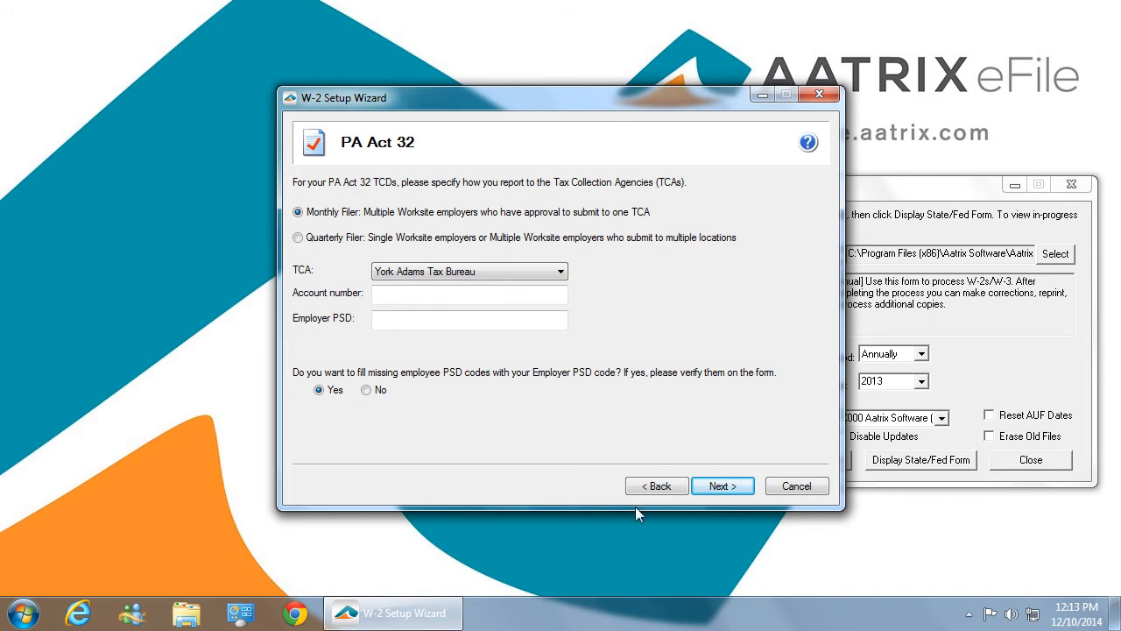
click(728, 487)
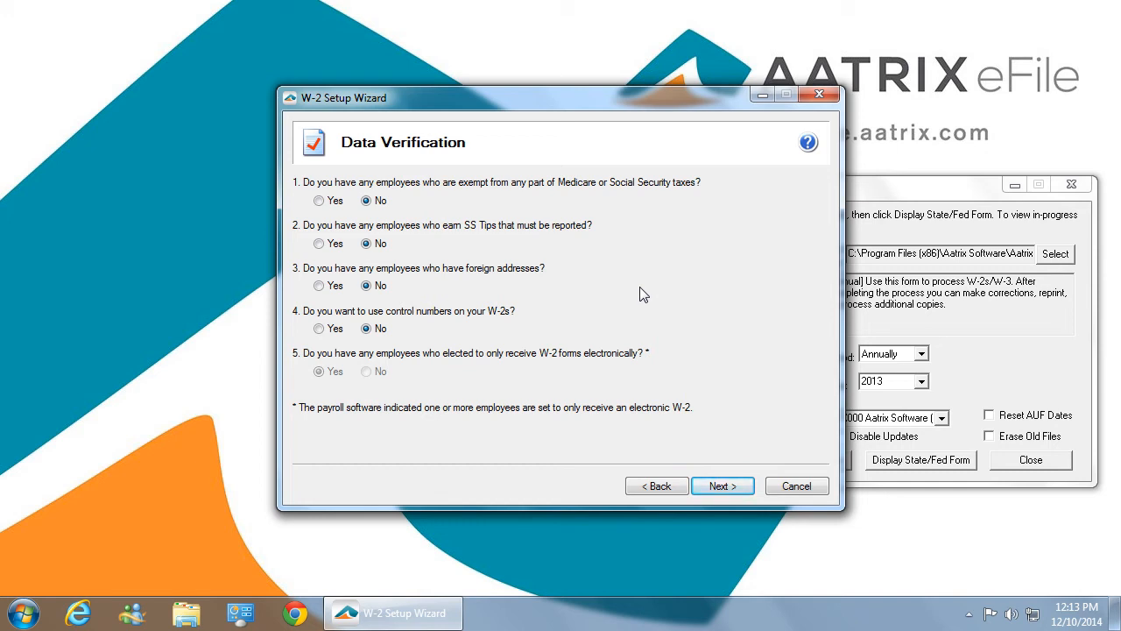
- Accept the preset data verification answers, the W-3 information with payer kind 941, and the single payroll data file option
click(728, 490)
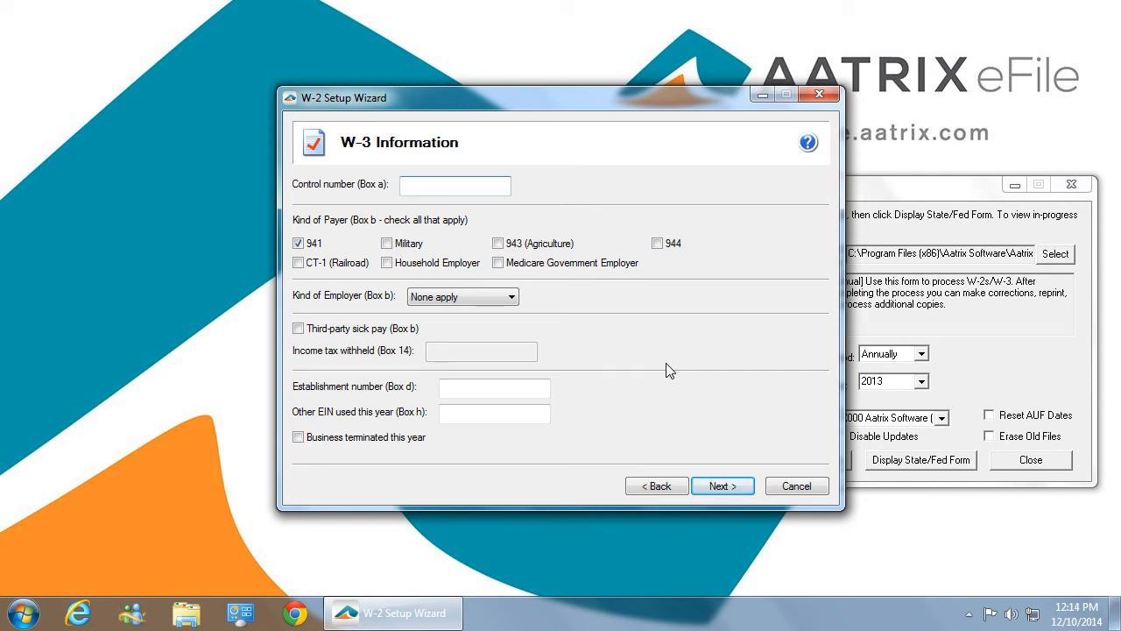
click(723, 486)
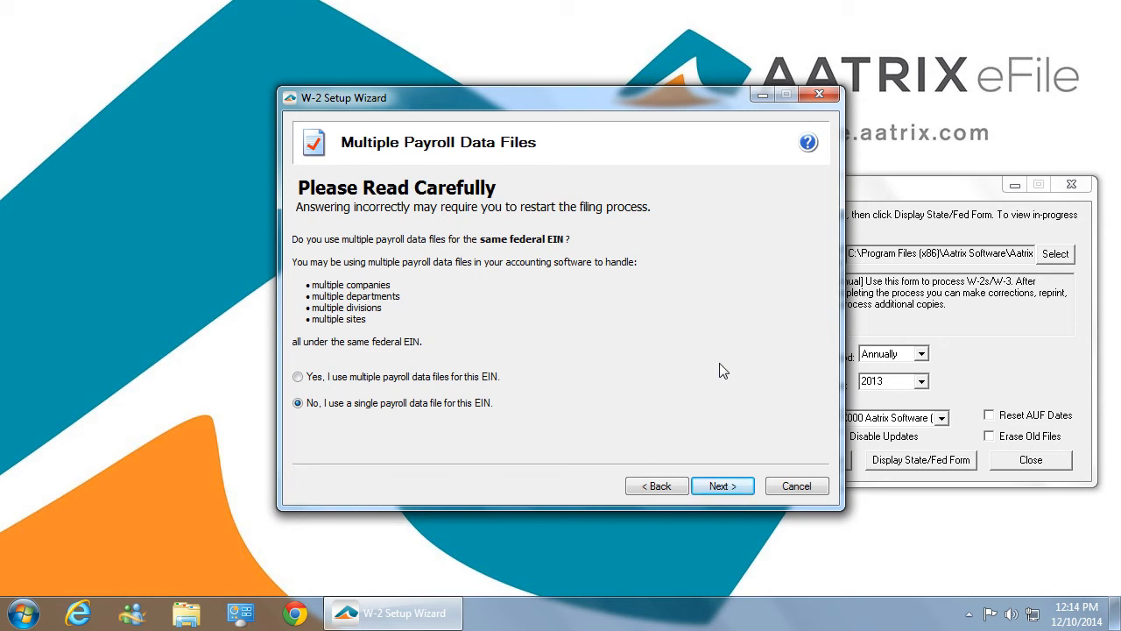
click(720, 487)
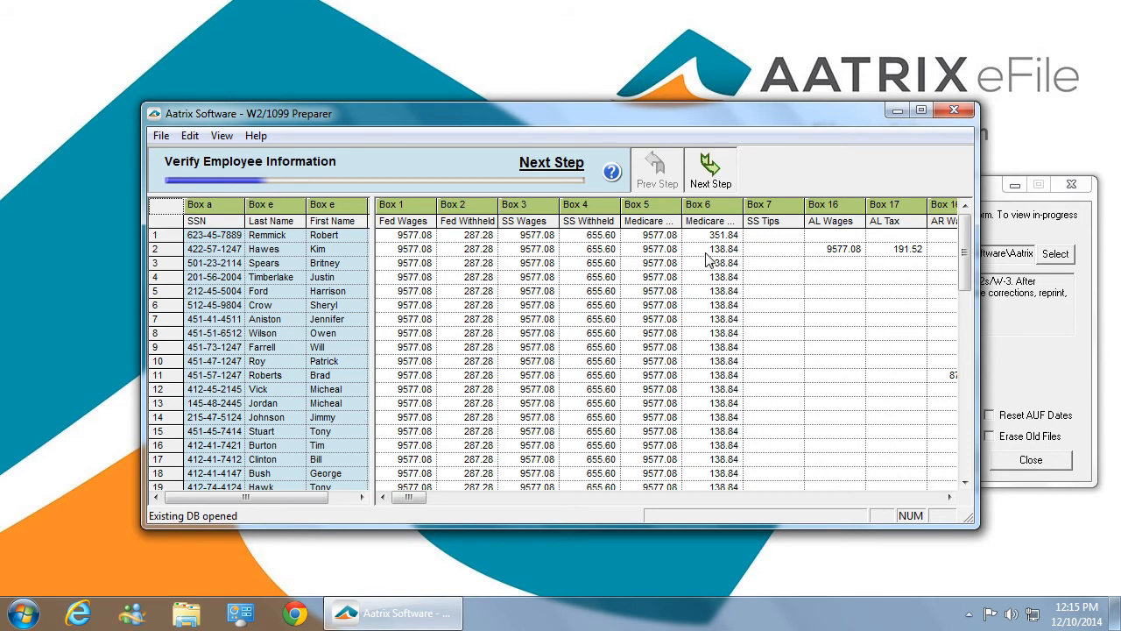
- Advance through the employee, electronic W-2 and state wage verification, and continue without correcting the flagged wage problems
click(724, 178)
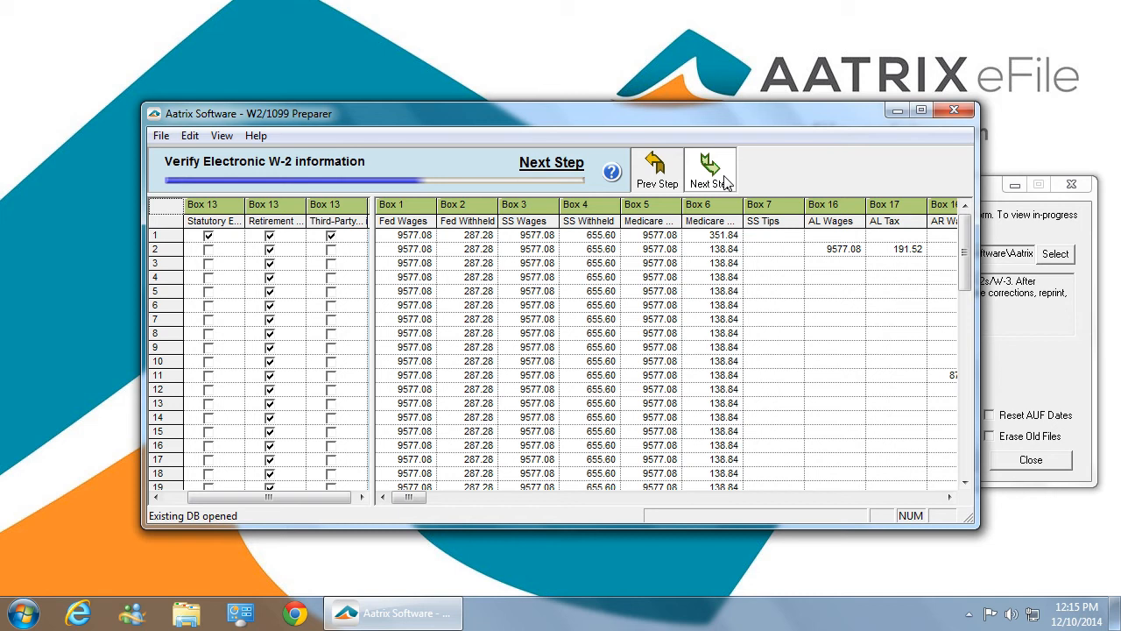
click(725, 180)
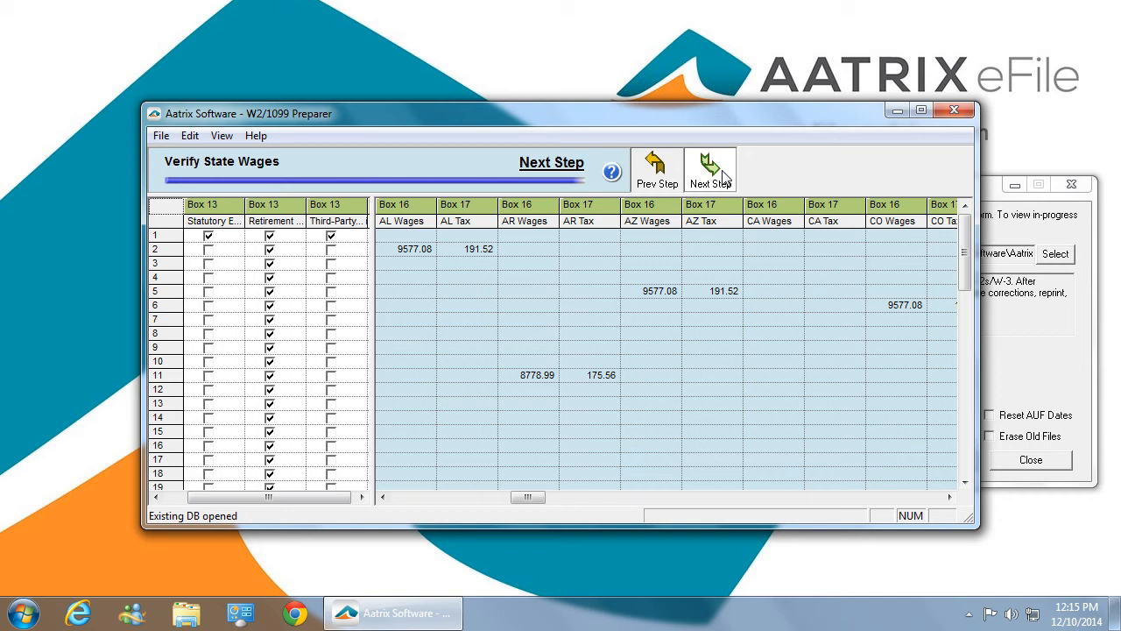
click(724, 174)
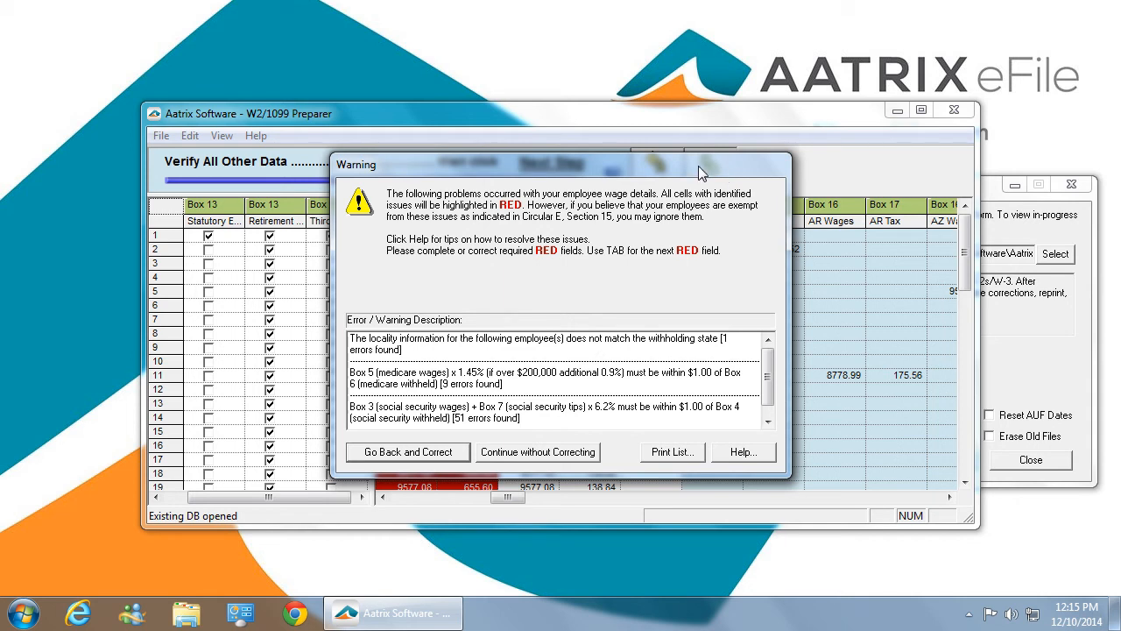
drag(696, 165, 952, 162)
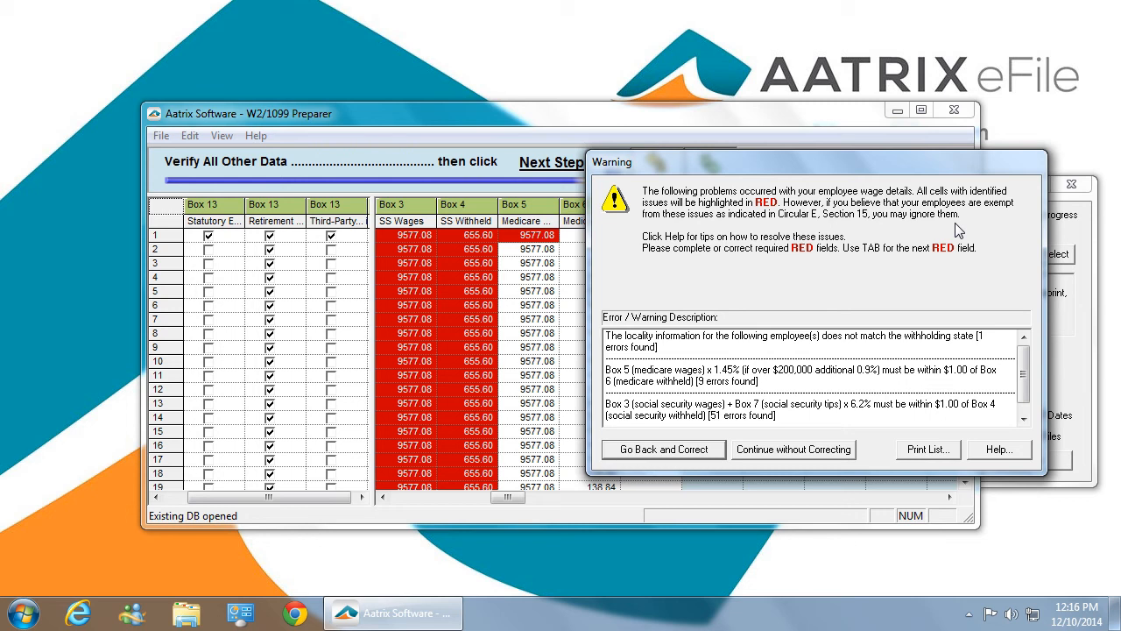
click(809, 450)
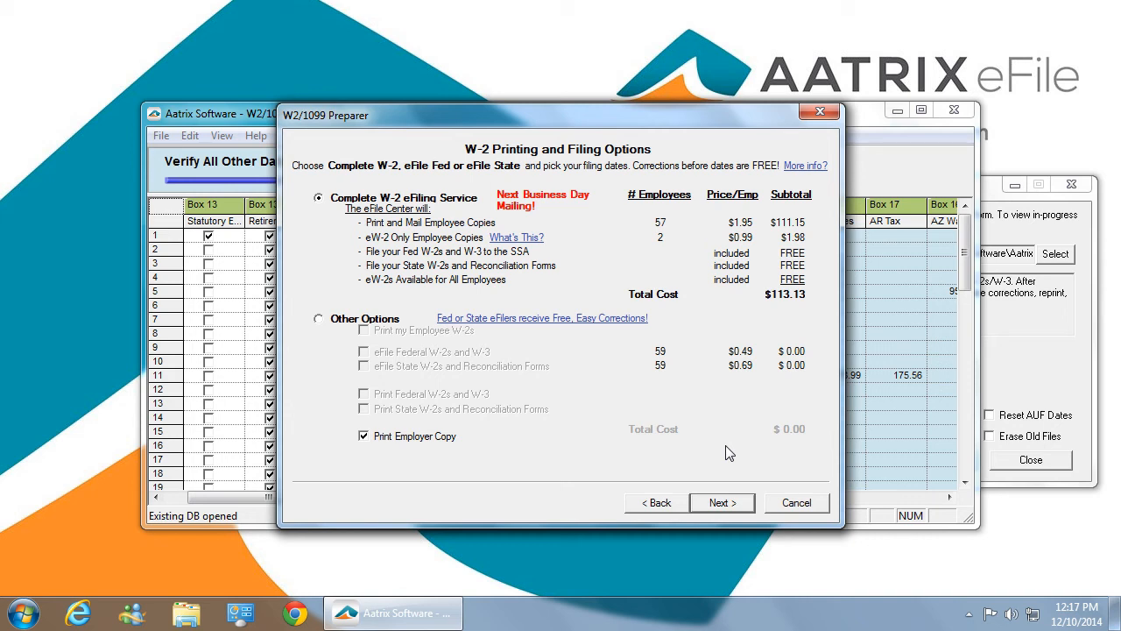
- Choose the Complete W-2 eFiling Service with a printed employer copy, and decline the CD archive
click(720, 504)
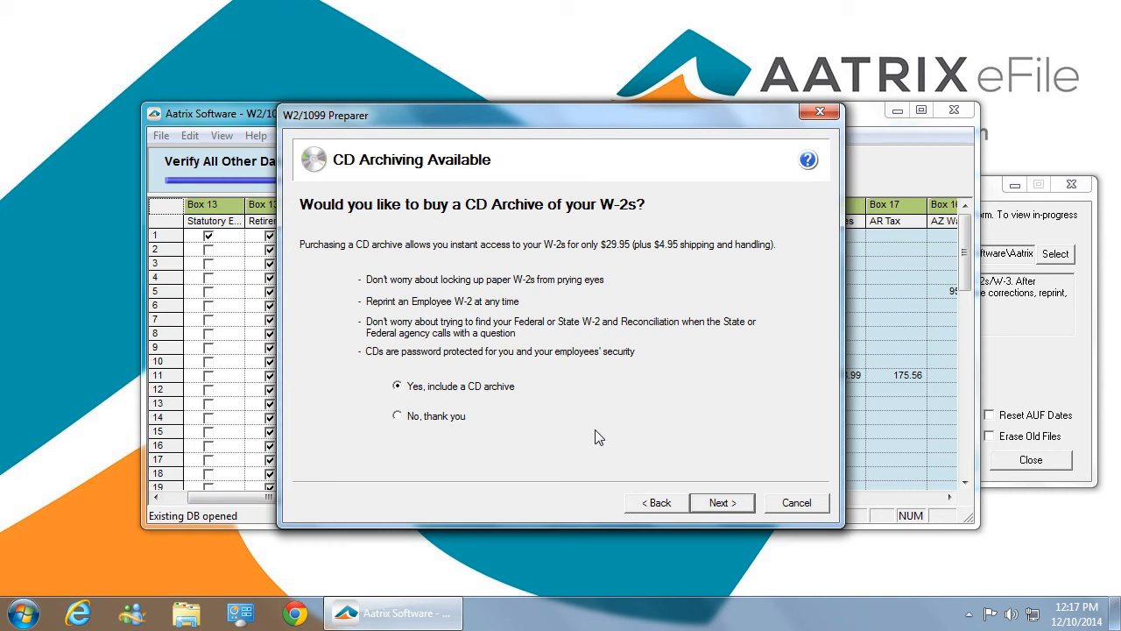
click(398, 417)
click(736, 511)
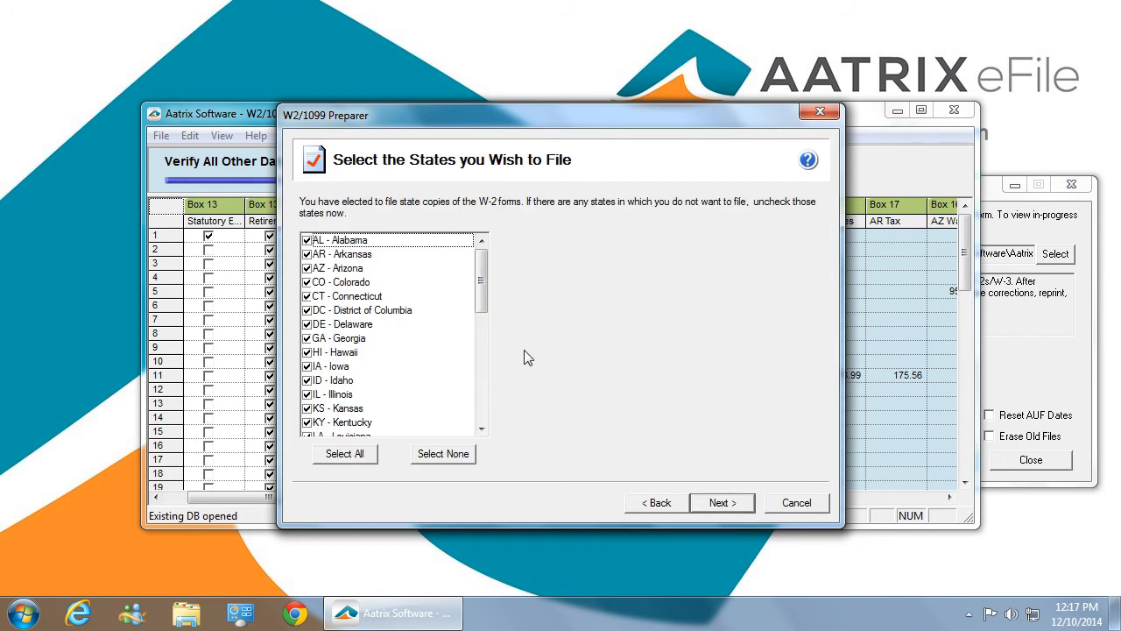
- Clear all states from the filing list and select only CO - Colorado for state filing
mouse_move(485, 296)
mouse_down()
mouse_move(473, 405)
mouse_move(480, 285)
mouse_up()
click(434, 454)
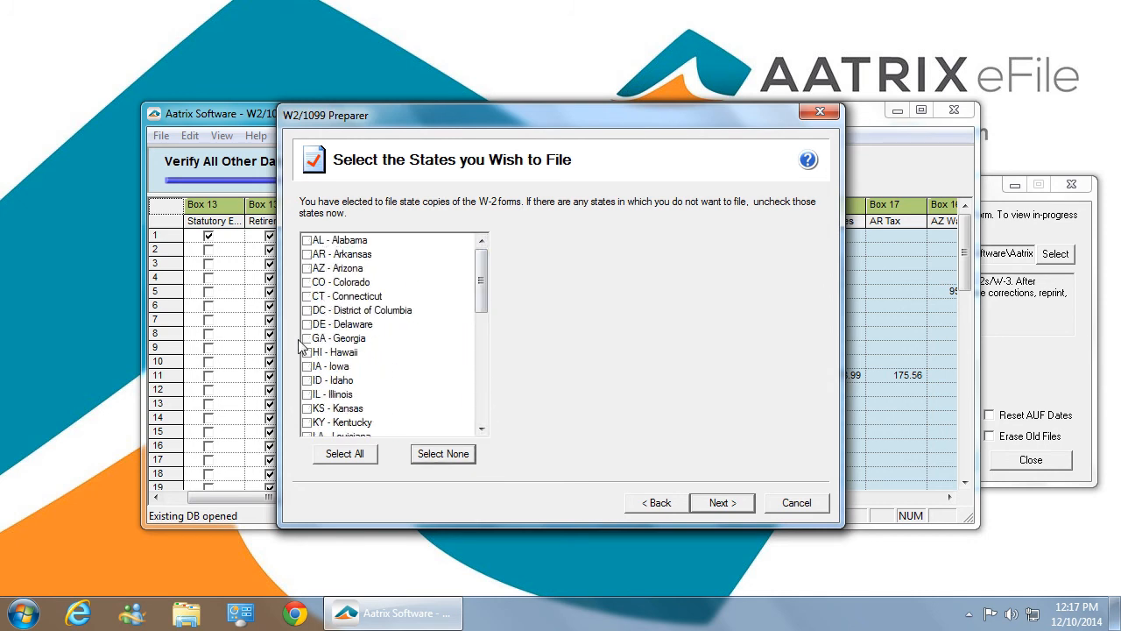
click(308, 282)
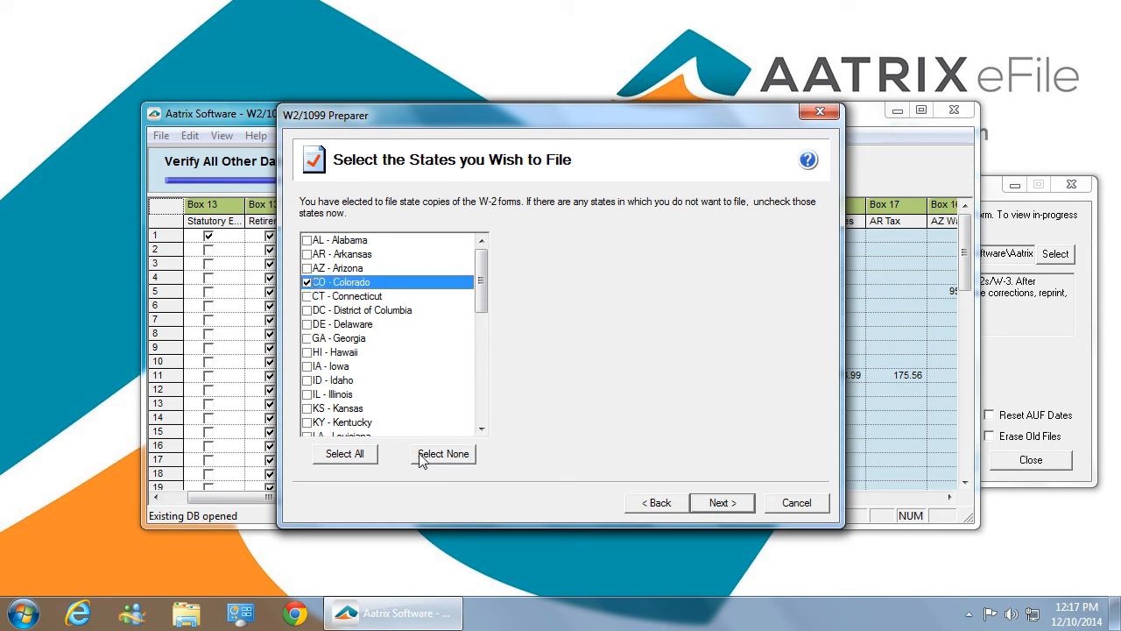
click(720, 504)
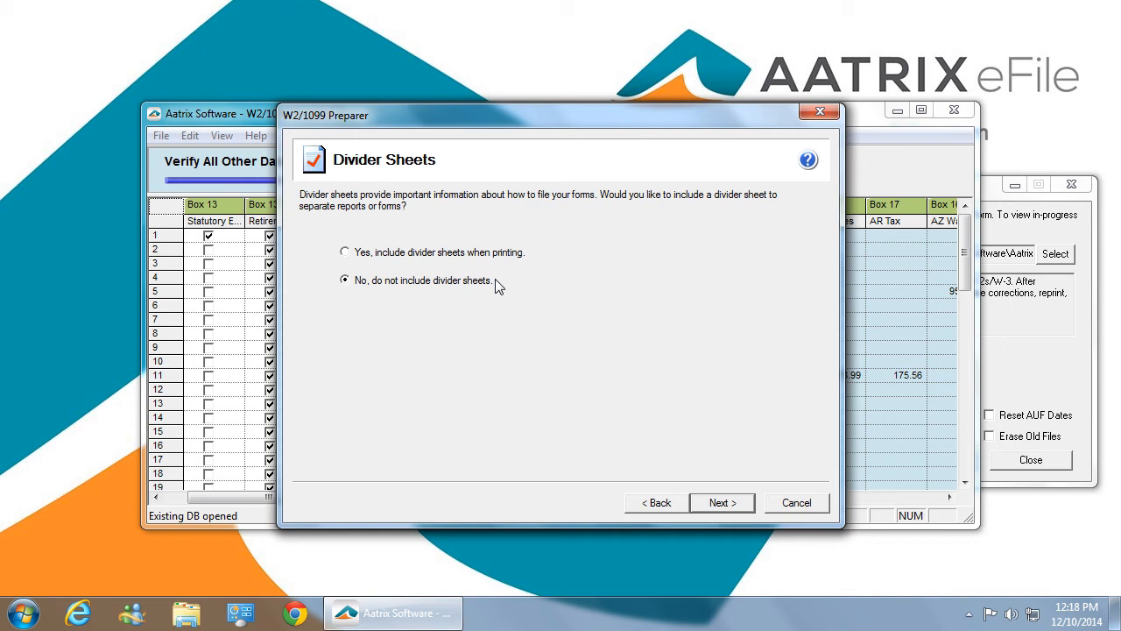
- Leave out divider sheets and accept the list of forms to review
click(721, 502)
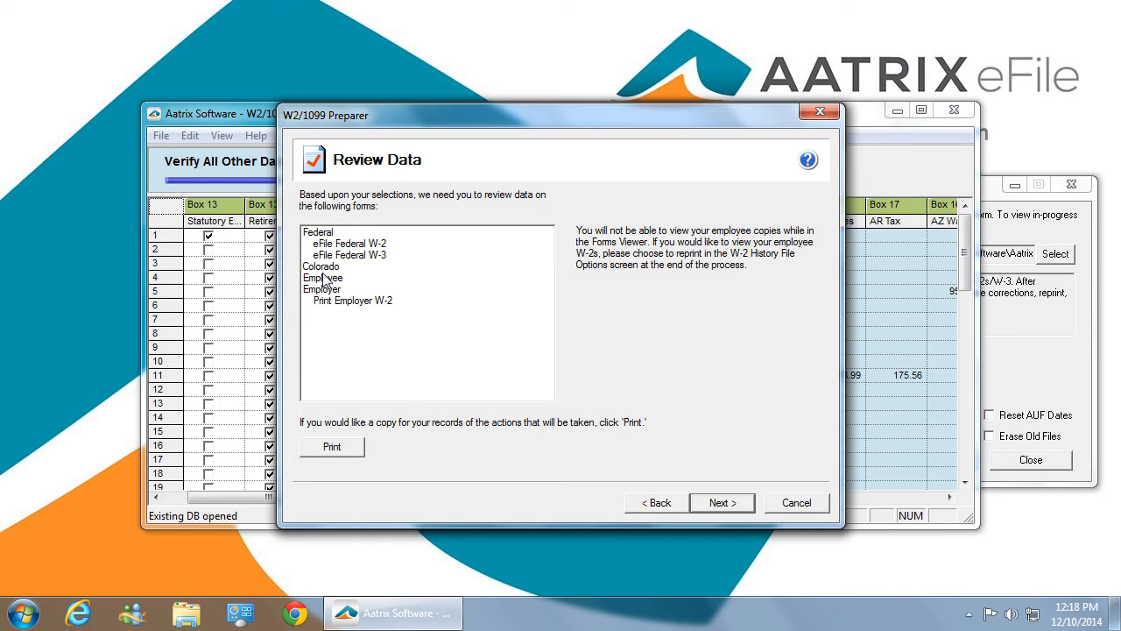
click(727, 504)
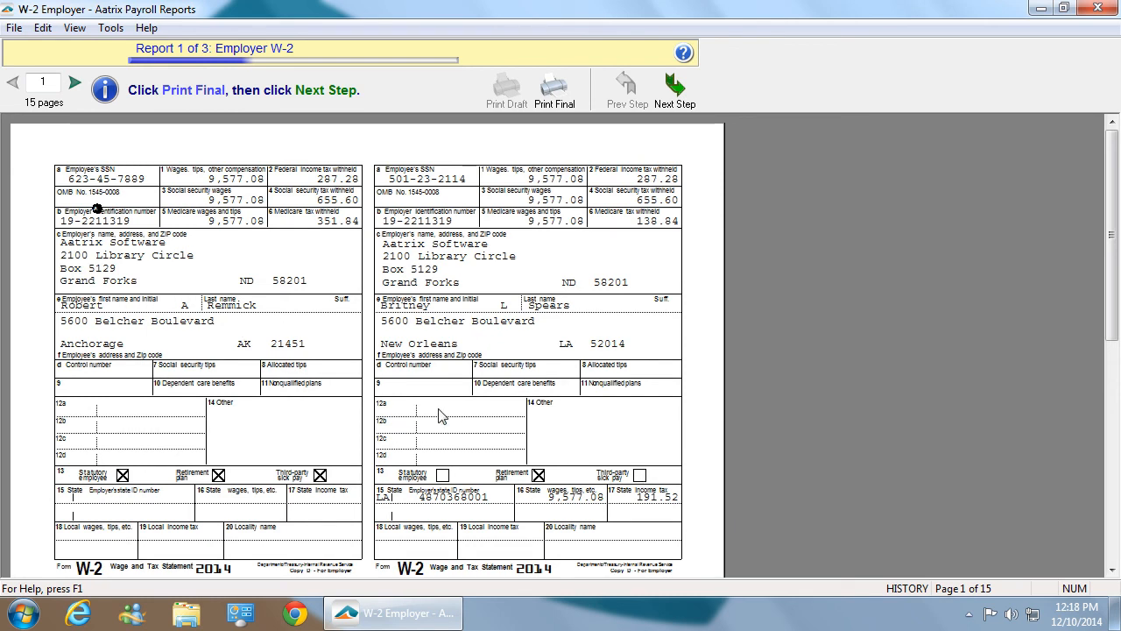
- Page through the Employer W-2 report up to page 5, and move on without printing it
click(75, 84)
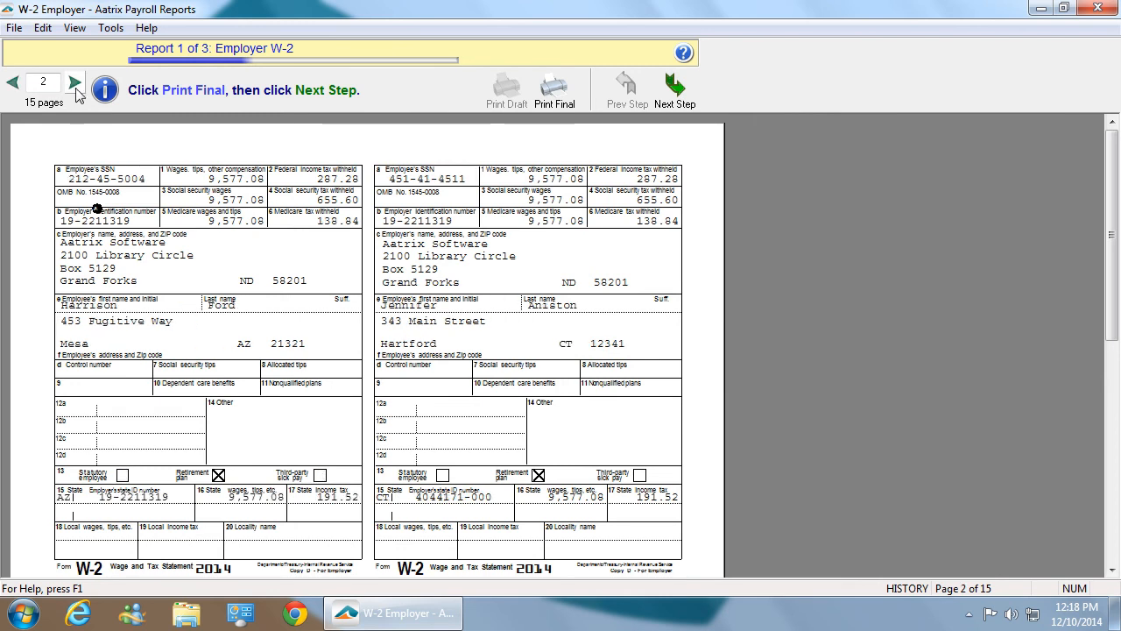
click(76, 84)
click(75, 84)
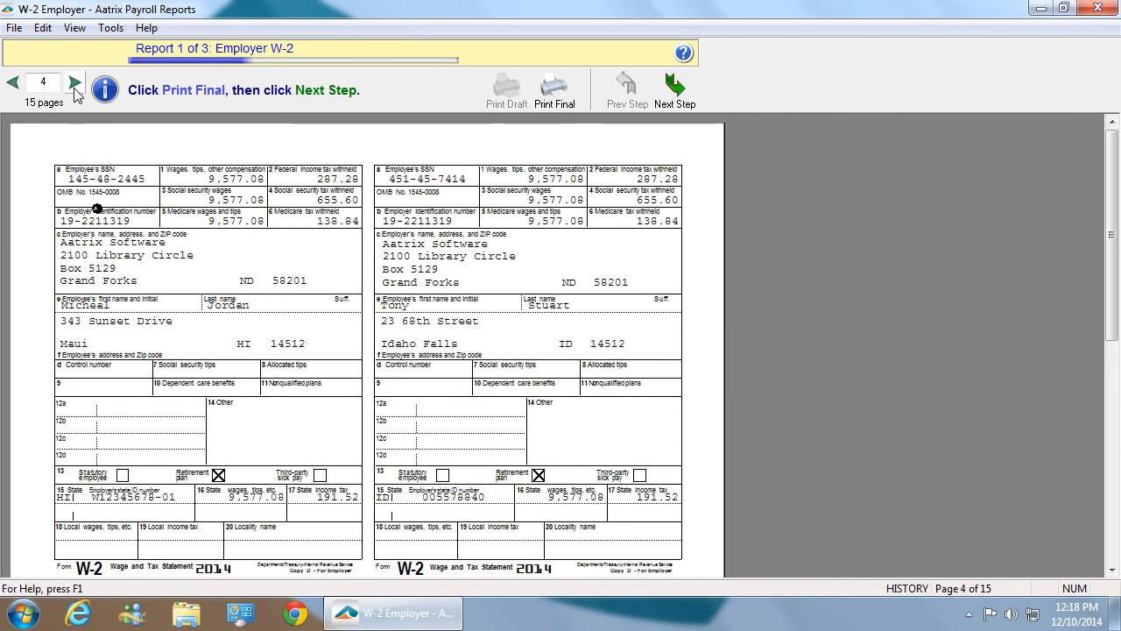
click(76, 84)
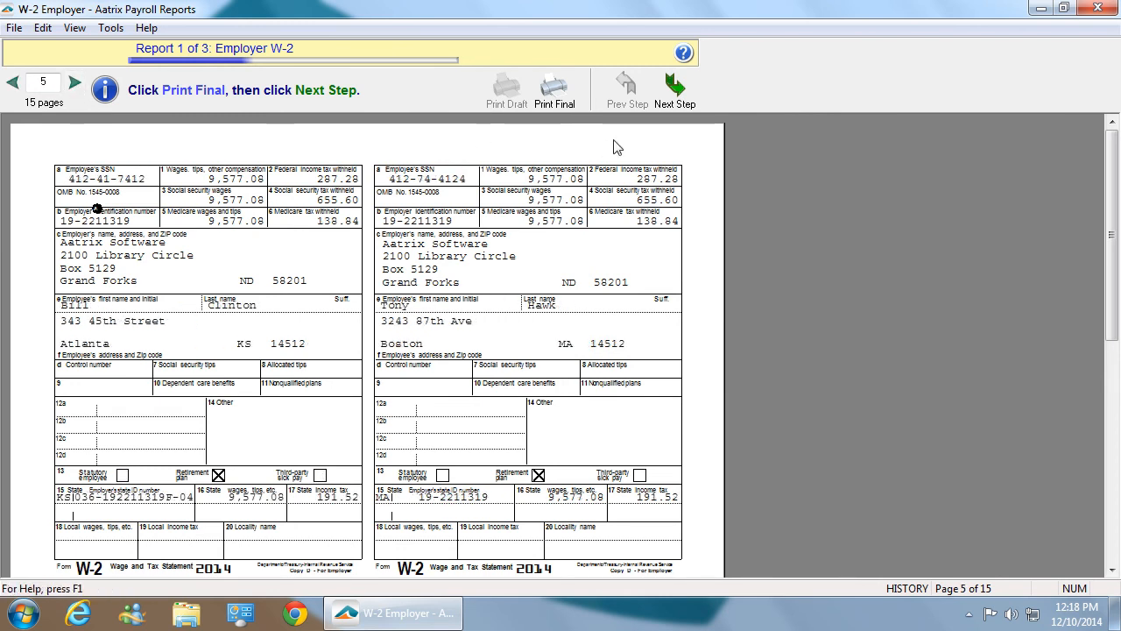
click(674, 87)
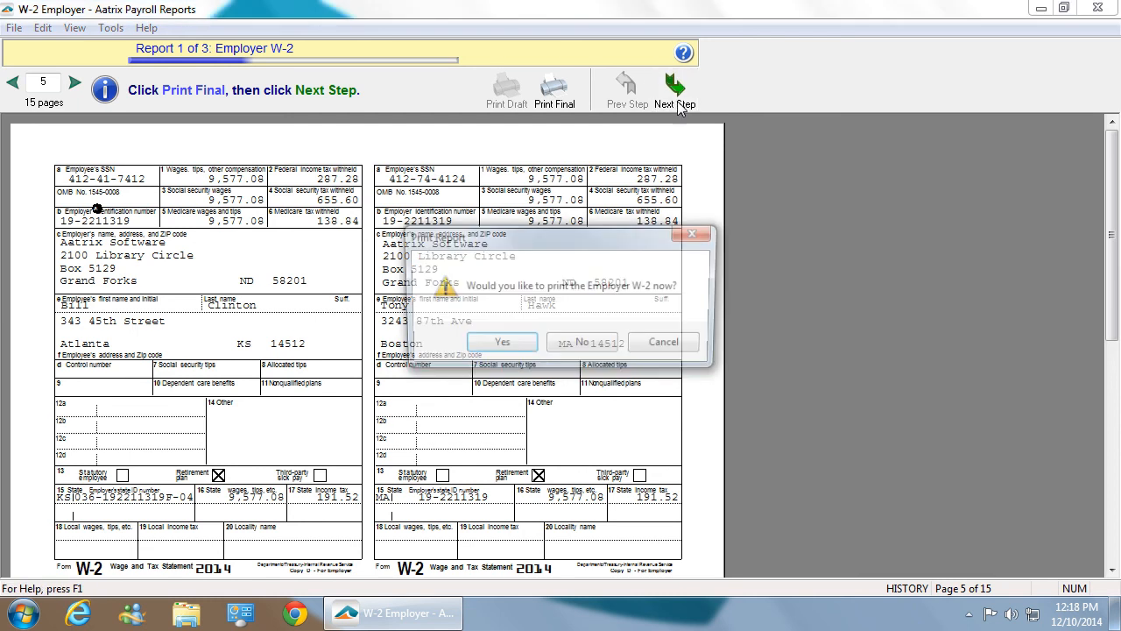
click(603, 347)
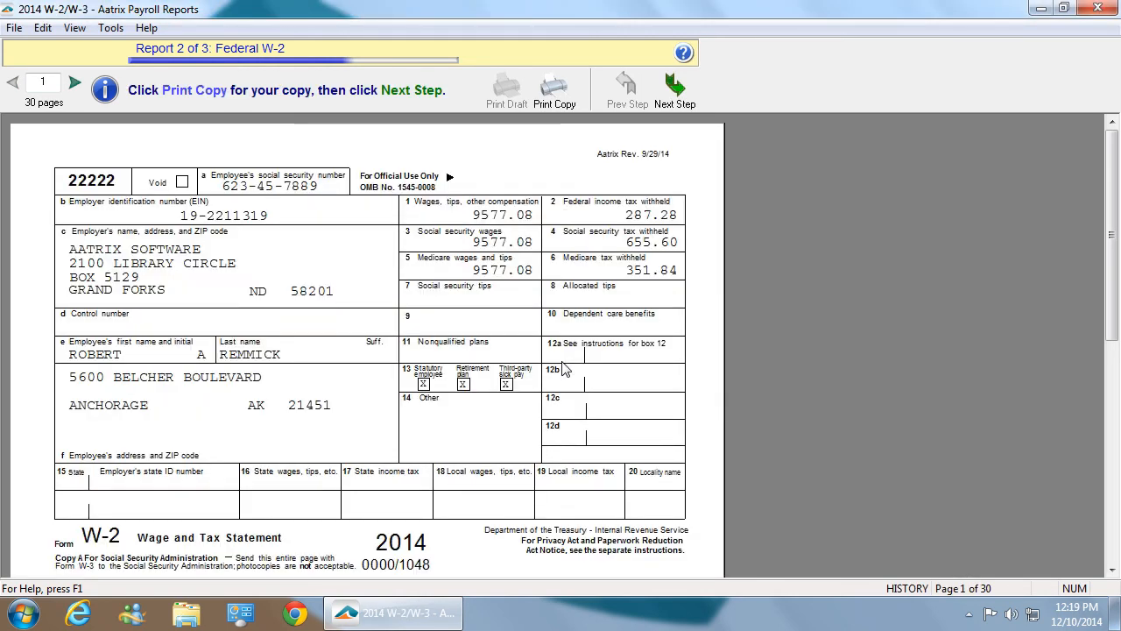
- Move past the Federal W-2 and Federal W-3 reports without printing either one
click(688, 99)
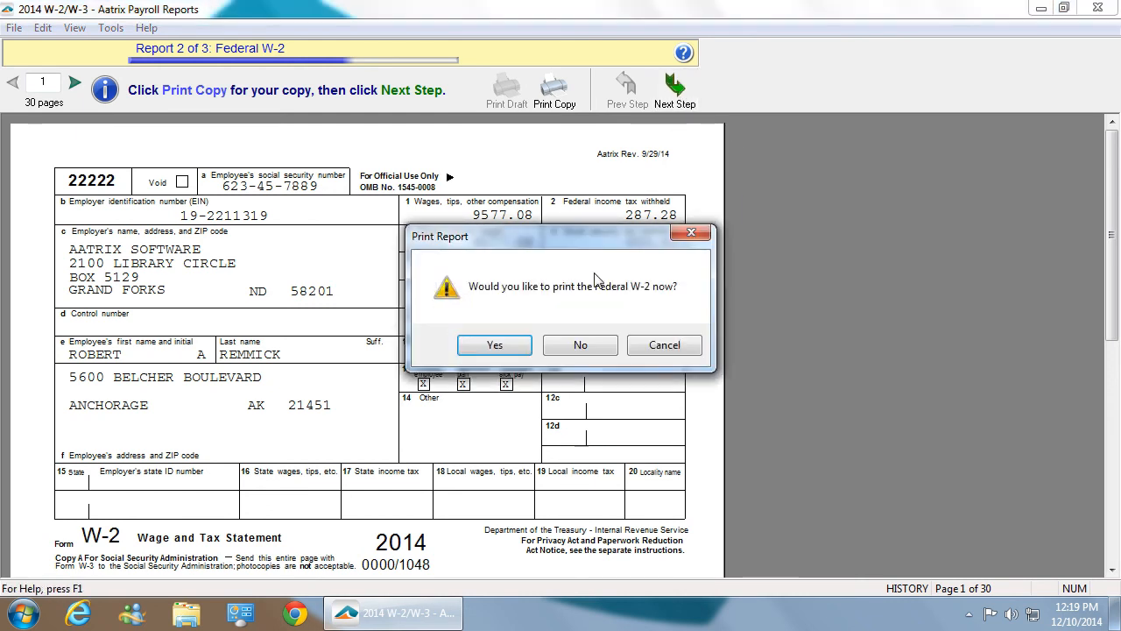
click(593, 345)
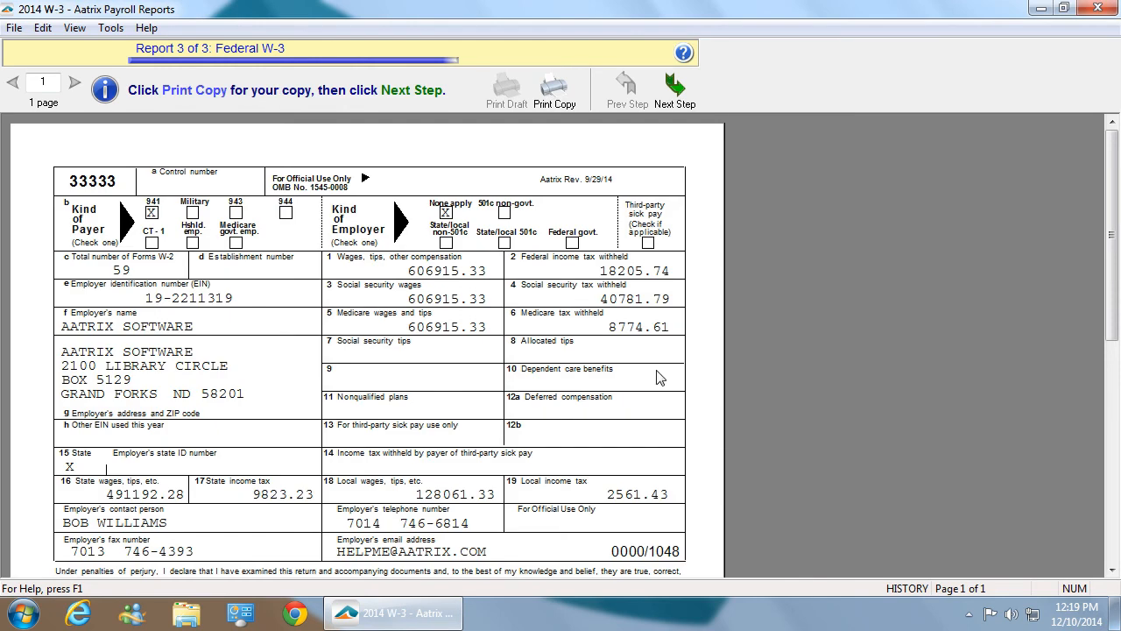
click(684, 86)
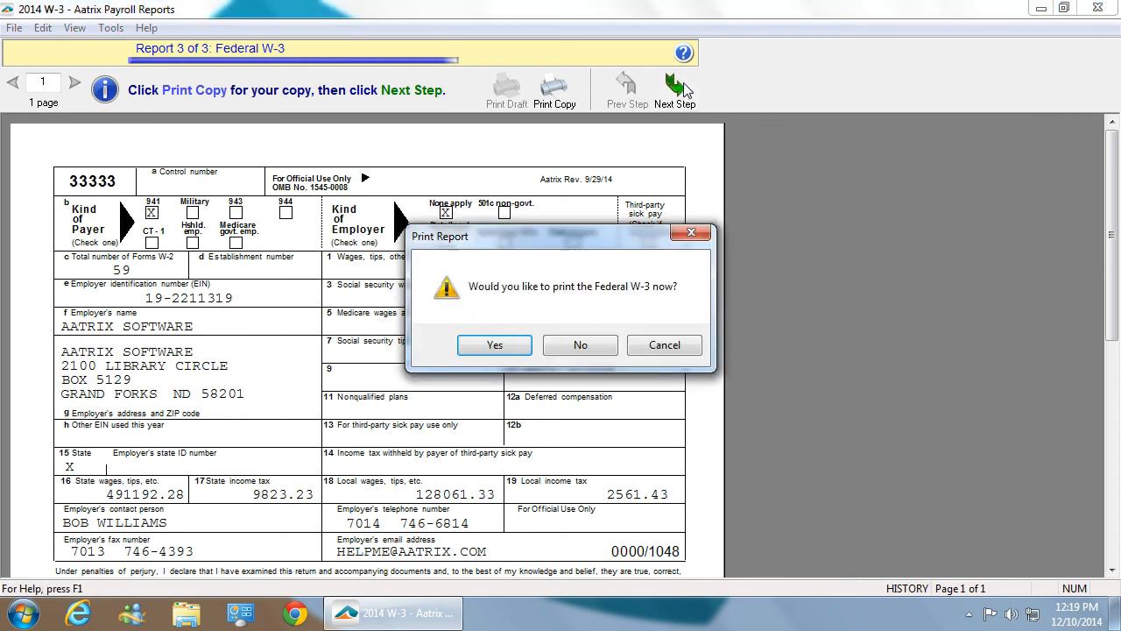
click(578, 345)
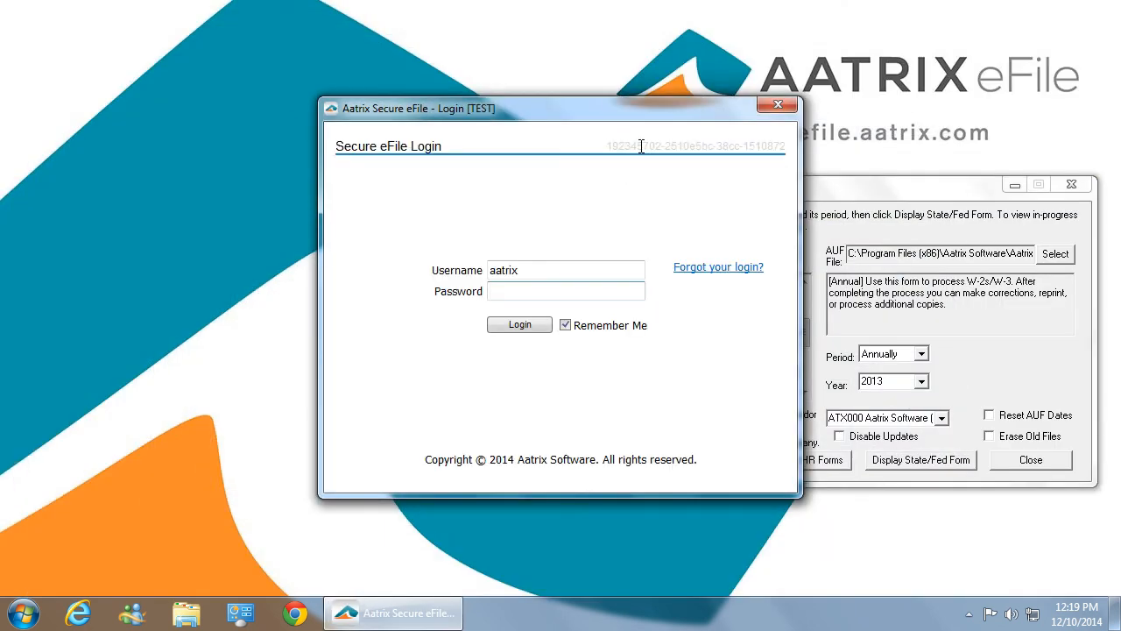
- Log in to Secure eFile with the account password and accept the enrollment information on file
text(******)
click(523, 327)
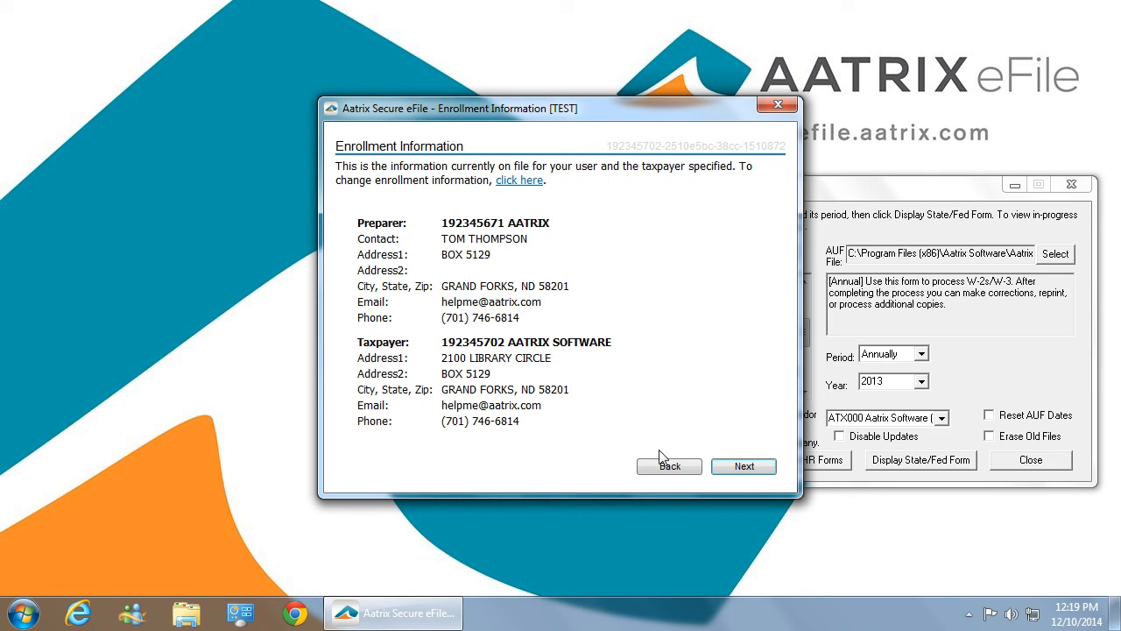
click(743, 467)
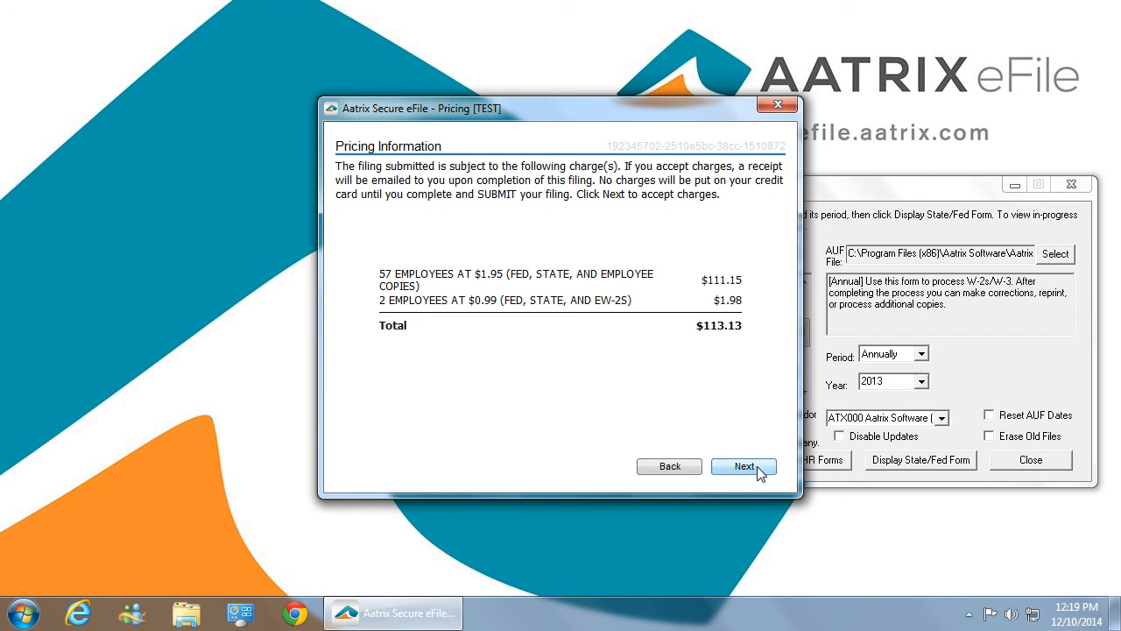
- Accept the filing charges and the submission dates: Dec 15 for employee copies, Mar 18-Mar 31 for the federal and state W-2 filings
click(756, 467)
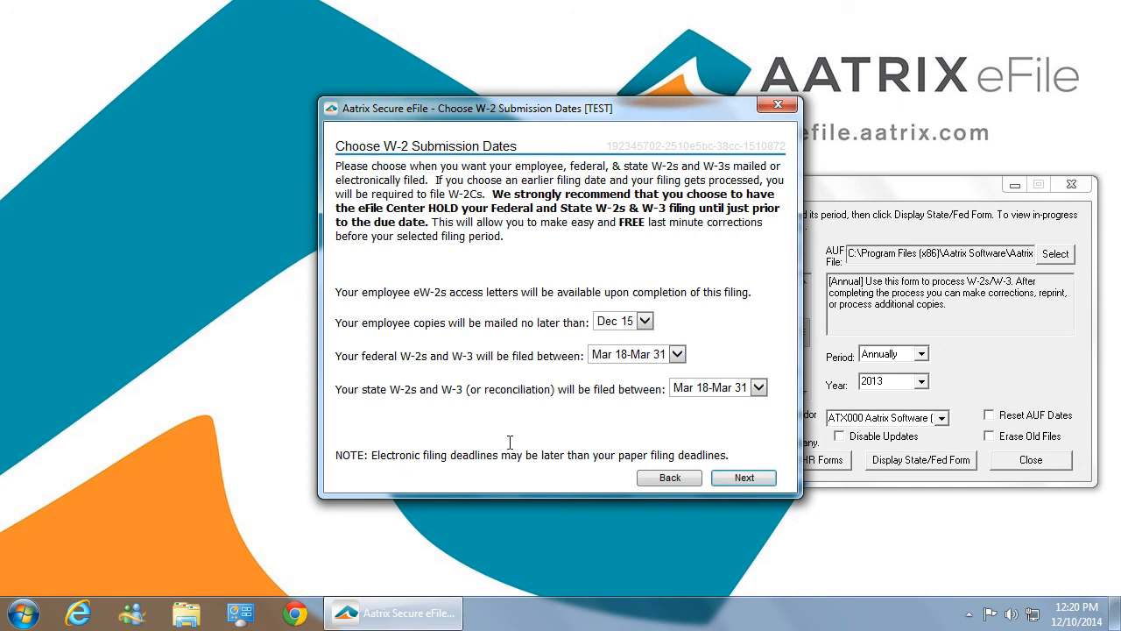
click(752, 481)
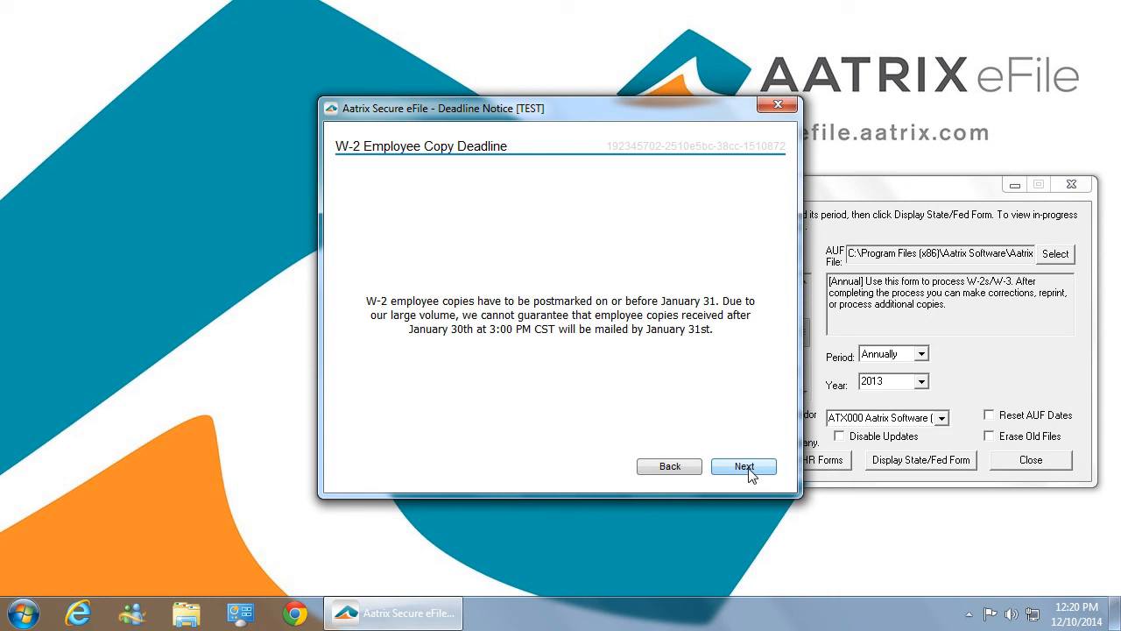
click(747, 469)
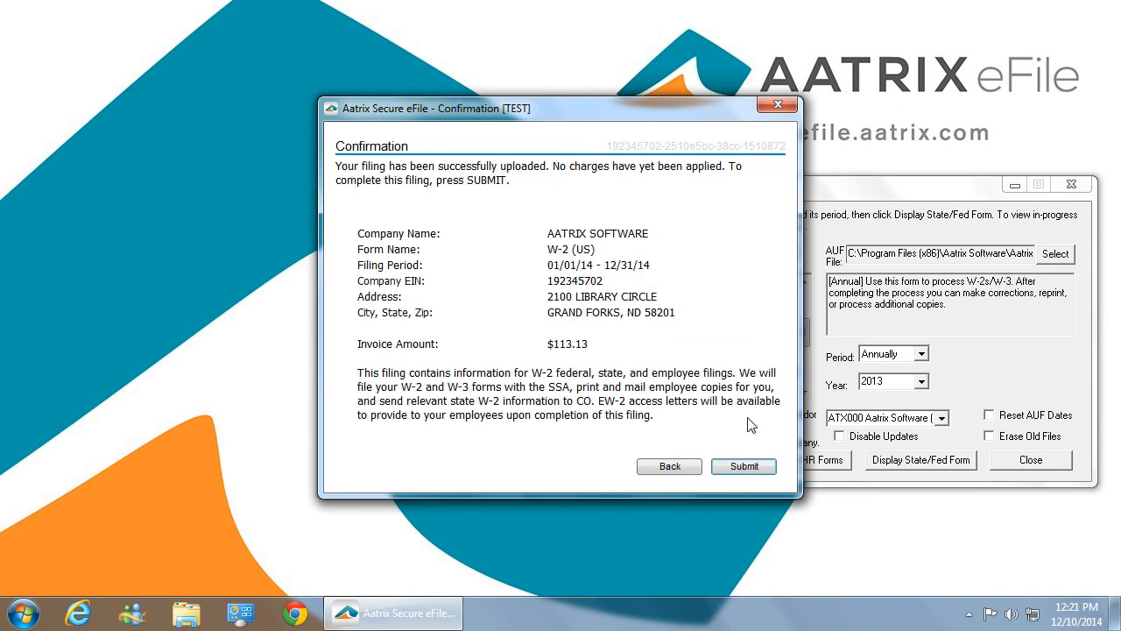
- Submit the W-2 filing and move the completion window aside to uncover the Report Selection window
click(738, 468)
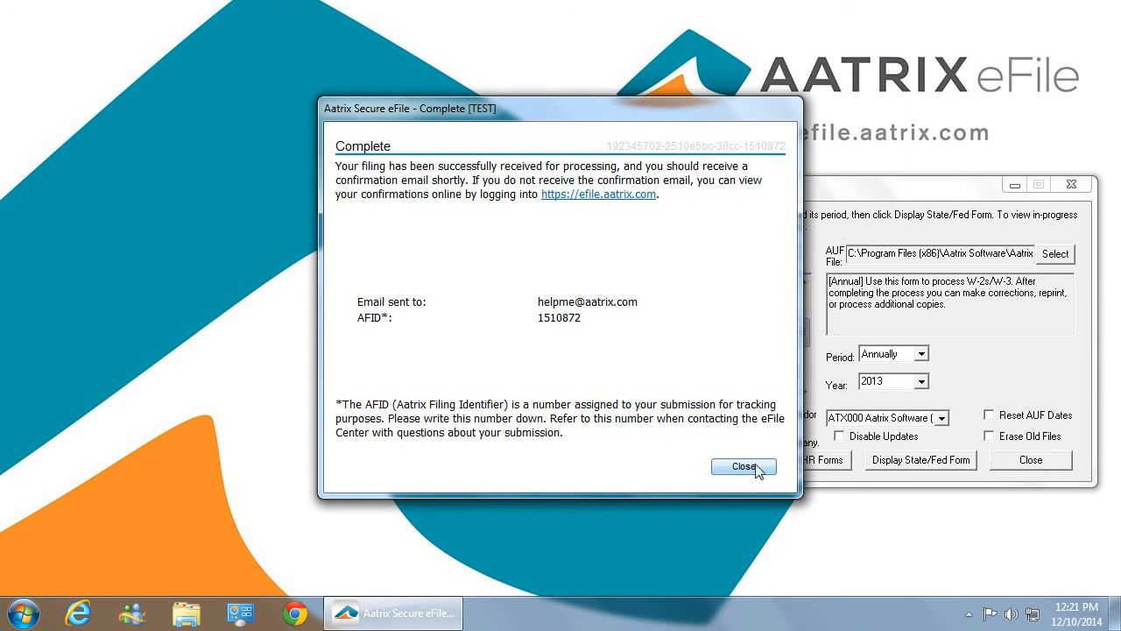
drag(719, 111, 501, 123)
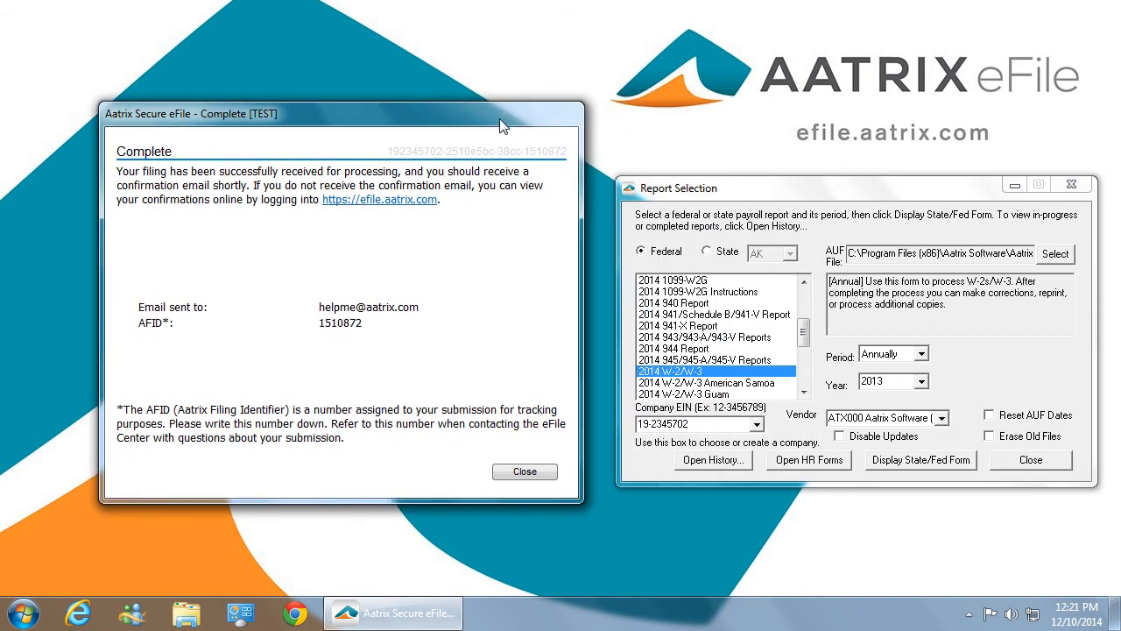